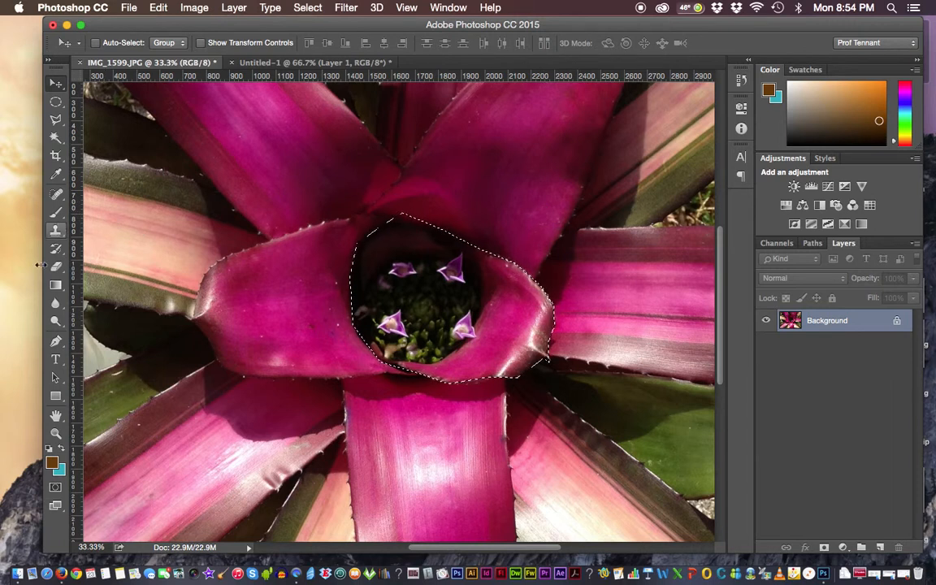
Swap the colours so teal is the foreground, and set up the Brush tool at 102 px with increased hardness
click(62, 449)
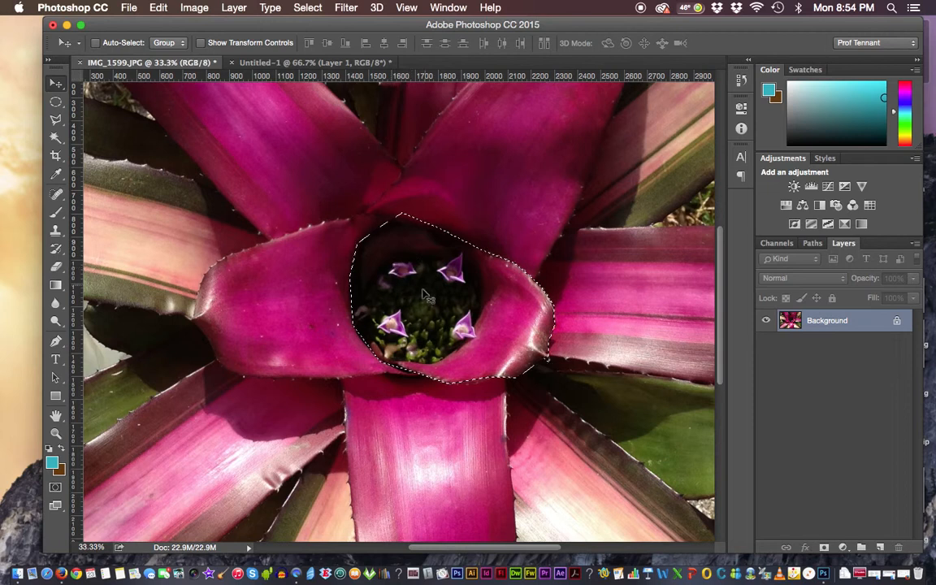
click(54, 218)
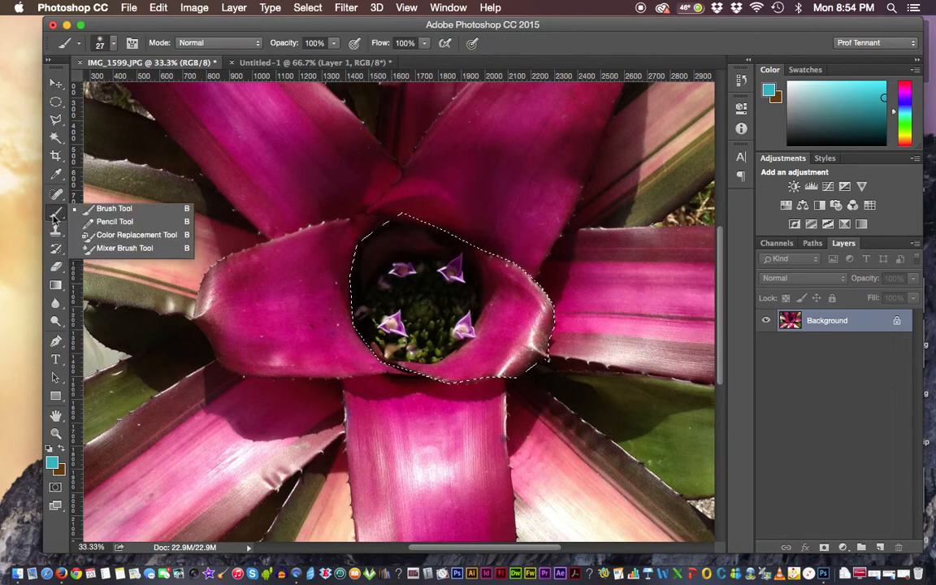
click(102, 209)
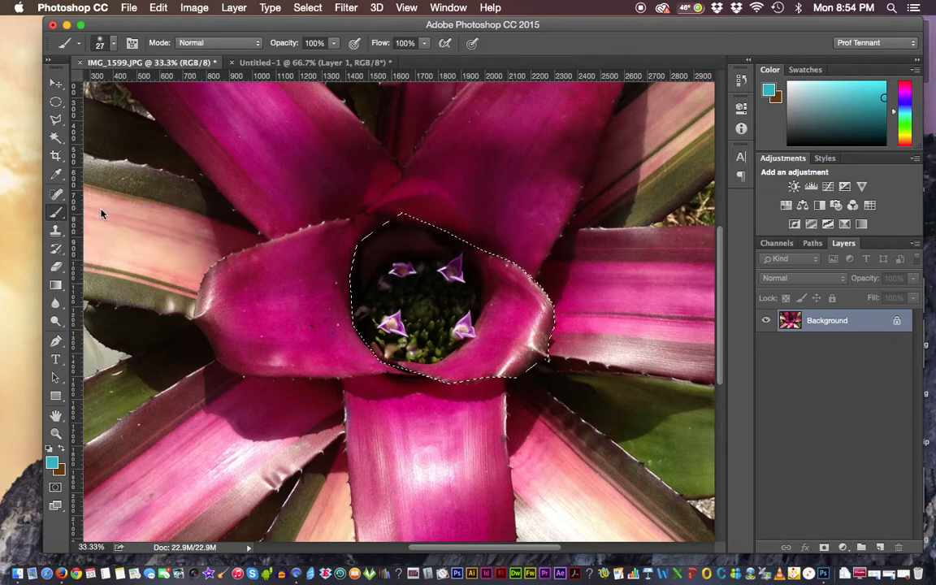
click(107, 45)
drag(134, 88, 165, 87)
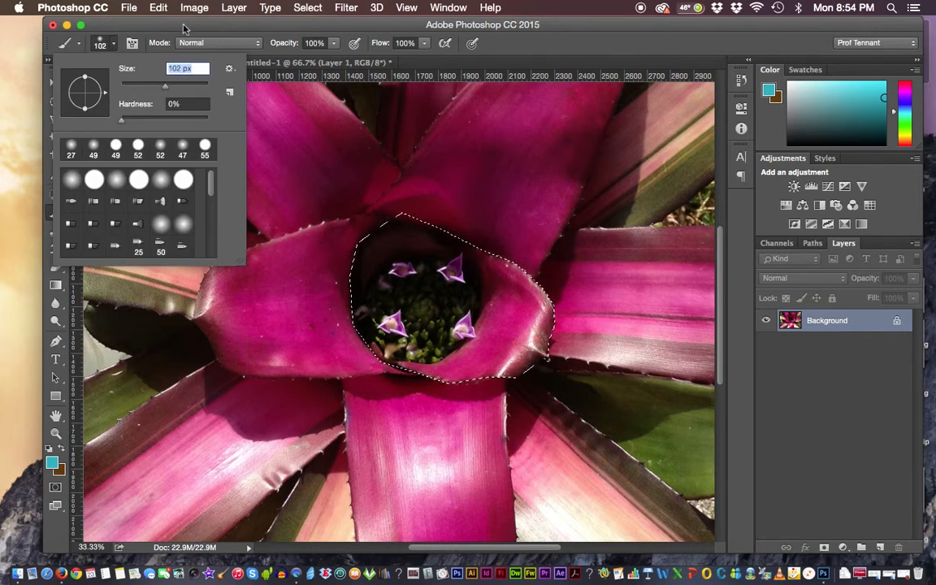
click(99, 43)
click(99, 43)
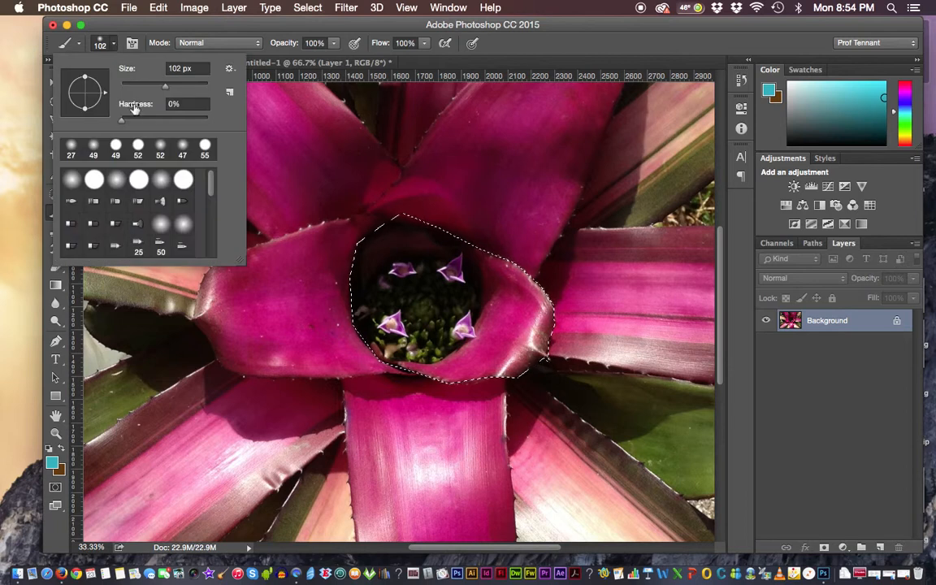
drag(122, 119, 169, 122)
click(204, 26)
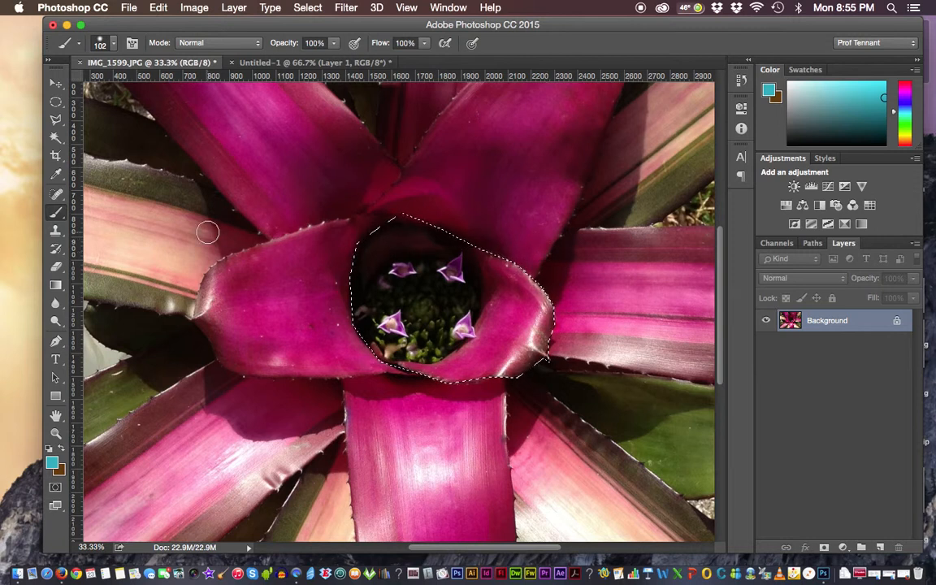
Paint a grid of crossing teal brush strokes over the selected centre of the flower
drag(348, 238, 416, 239)
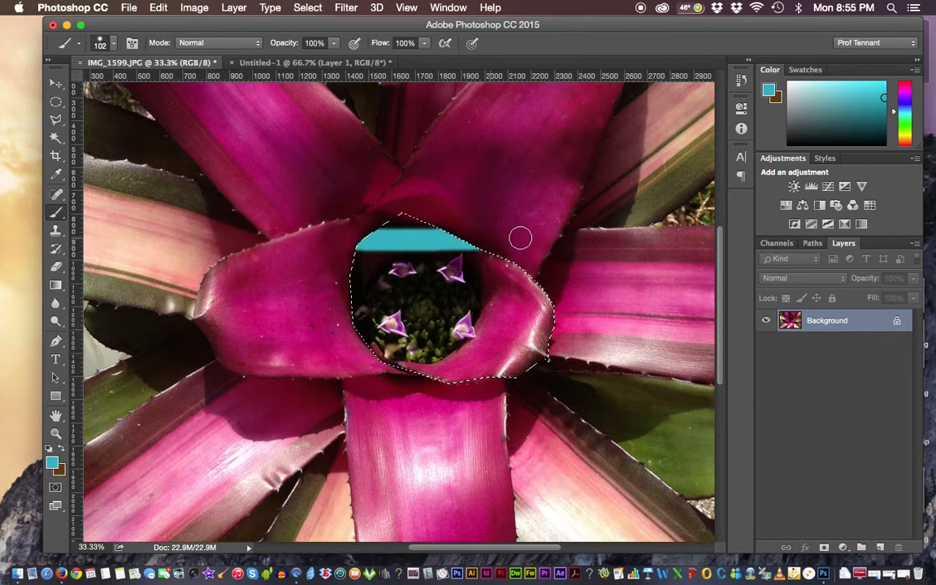
drag(568, 268, 433, 279)
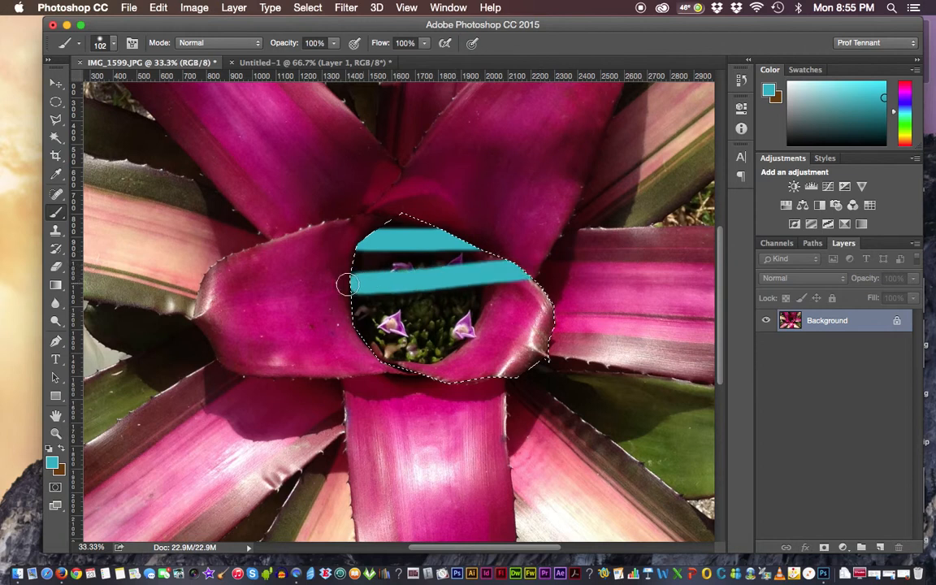
drag(281, 328, 424, 334)
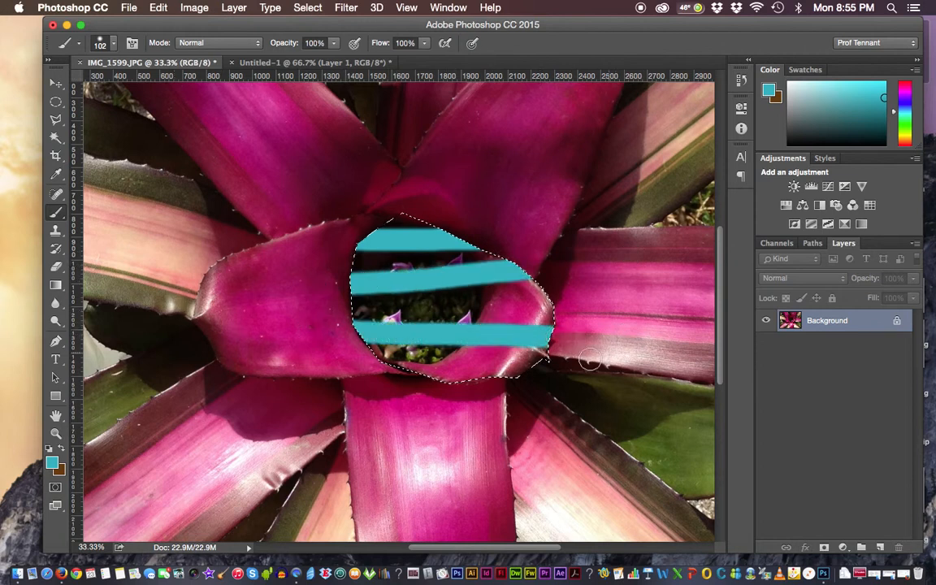
drag(549, 362, 487, 367)
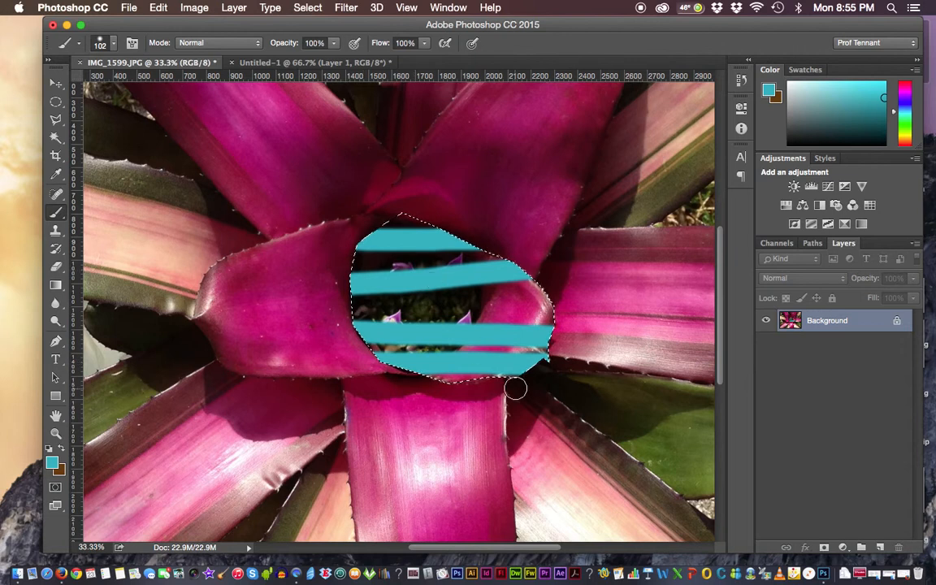
mouse_move(515, 369)
mouse_down()
mouse_move(493, 169)
mouse_move(472, 396)
mouse_move(387, 115)
mouse_move(333, 277)
mouse_move(426, 288)
mouse_move(431, 234)
mouse_move(370, 262)
mouse_up()
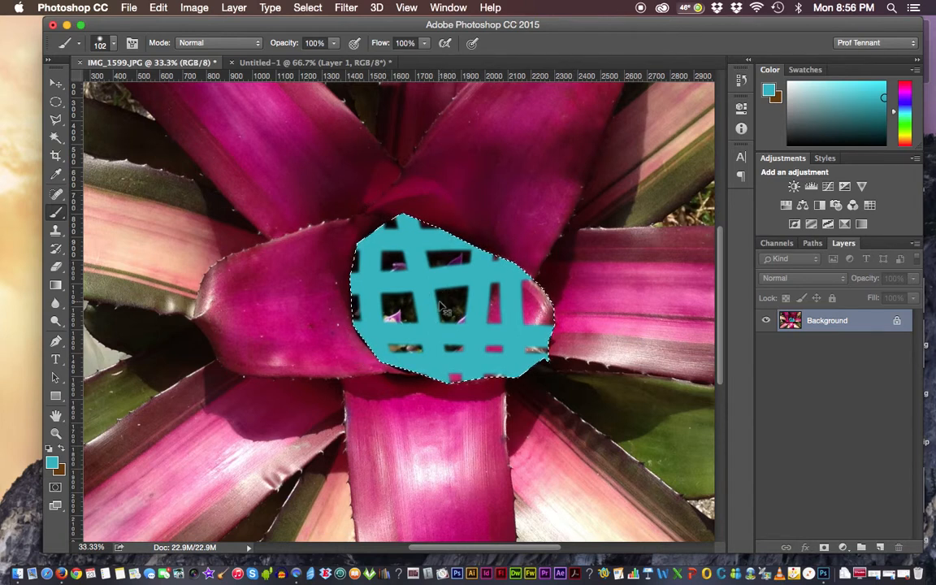
Inspect the painted area up close and step back through all the teal strokes on the flower photo
key(super+equal)
key(super+equal)
key(super+equal)
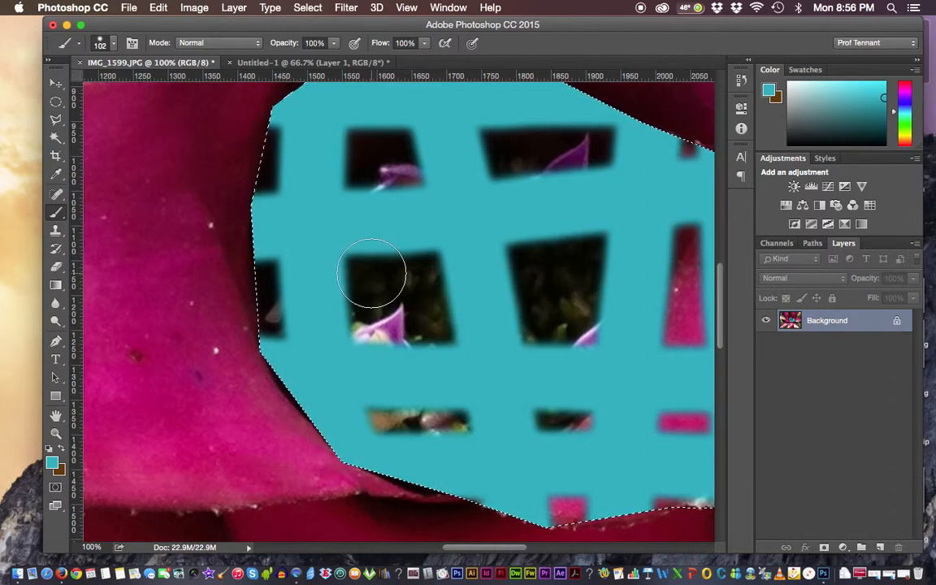
key(super+0)
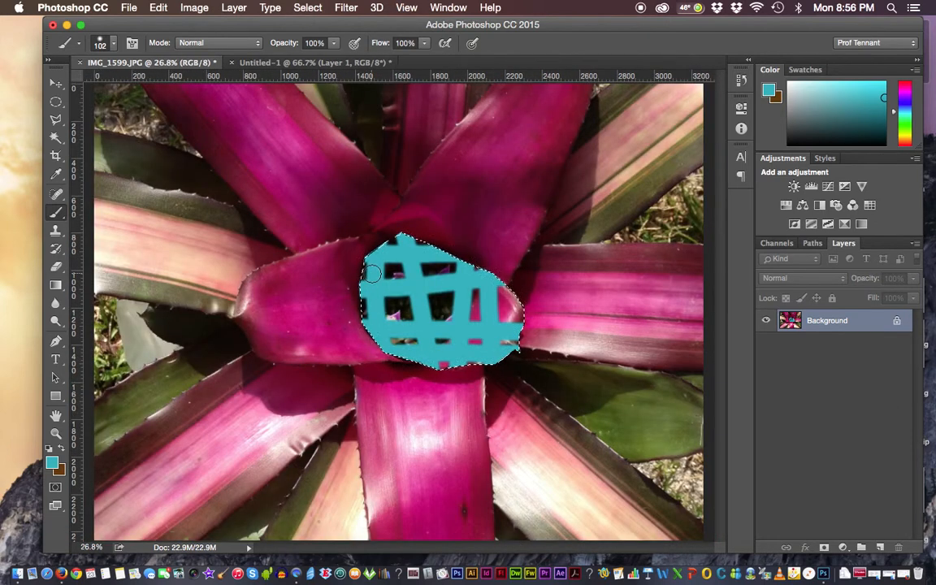
click(159, 8)
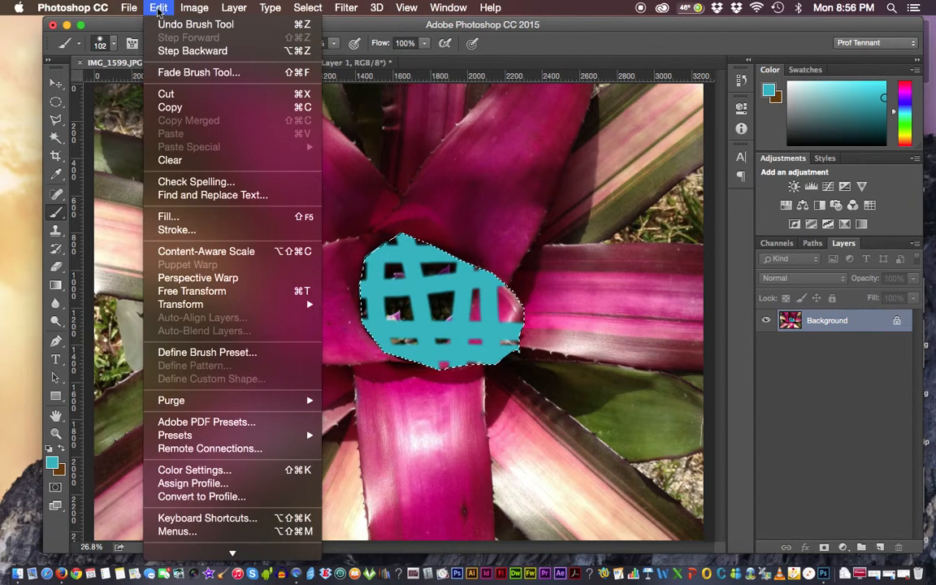
click(301, 28)
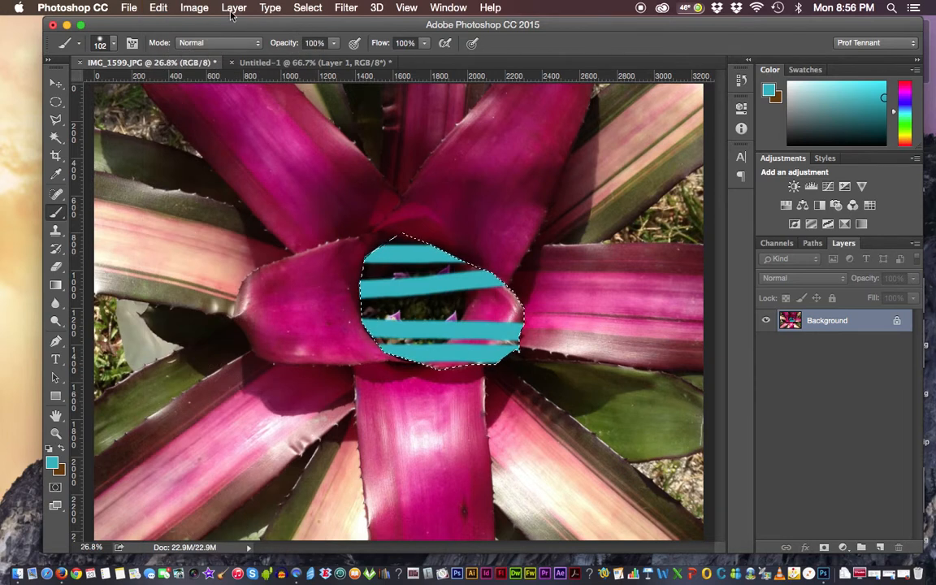
click(160, 8)
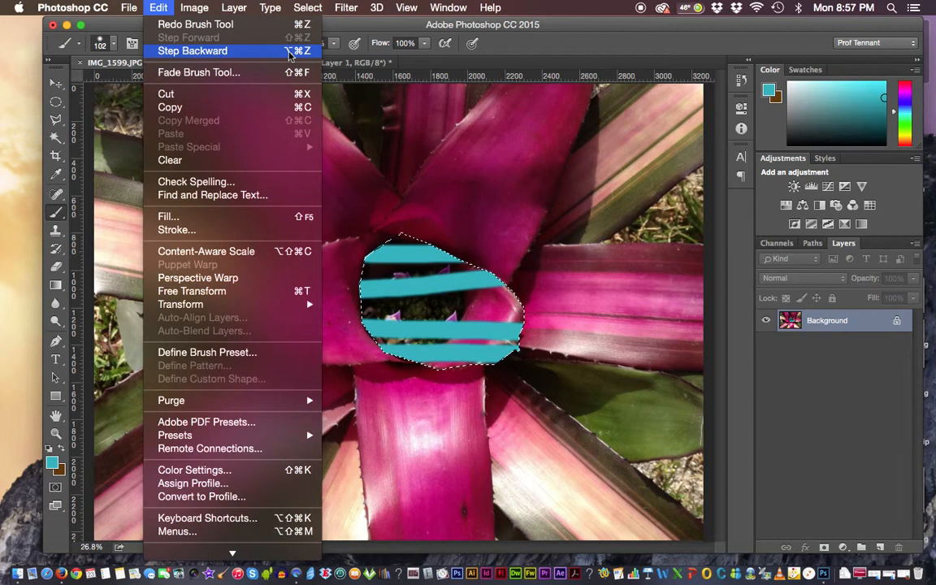
click(290, 54)
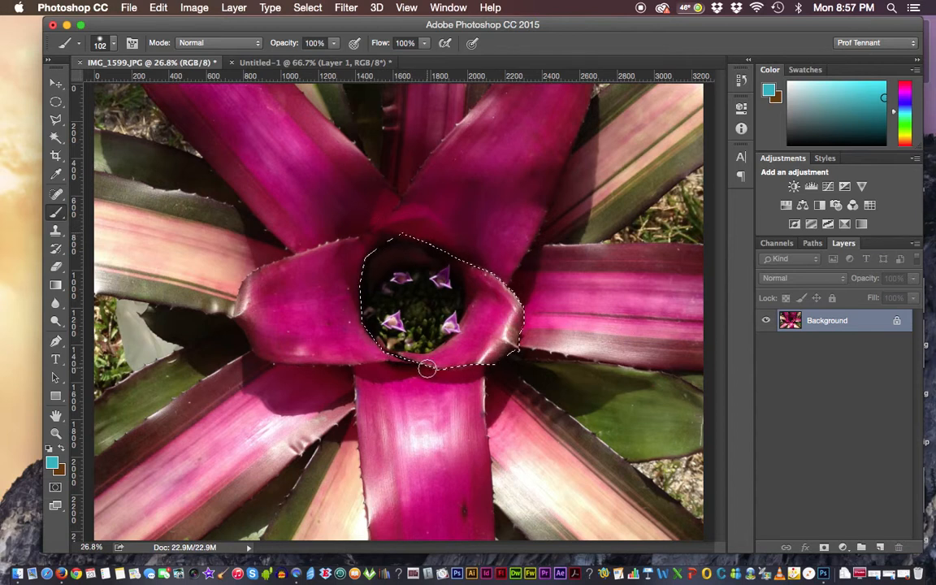
In the Untitled-1 document, paint a teal scribble across Layer 1 and draw a circular selection about 570 px wide over its middle
click(274, 65)
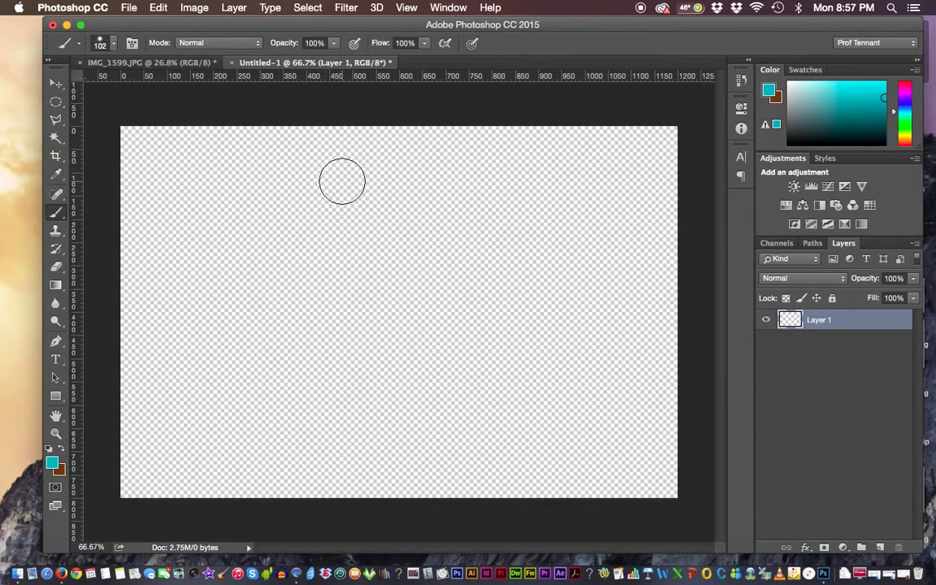
mouse_move(406, 193)
mouse_down()
mouse_move(646, 215)
mouse_move(585, 327)
mouse_move(278, 385)
mouse_move(475, 498)
mouse_move(253, 234)
mouse_move(510, 395)
mouse_move(626, 455)
mouse_up()
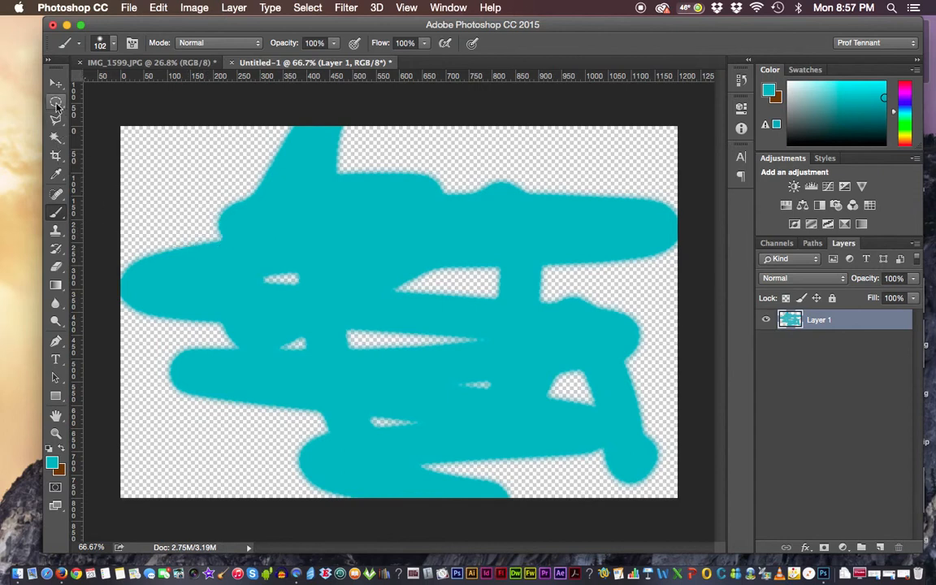
click(55, 102)
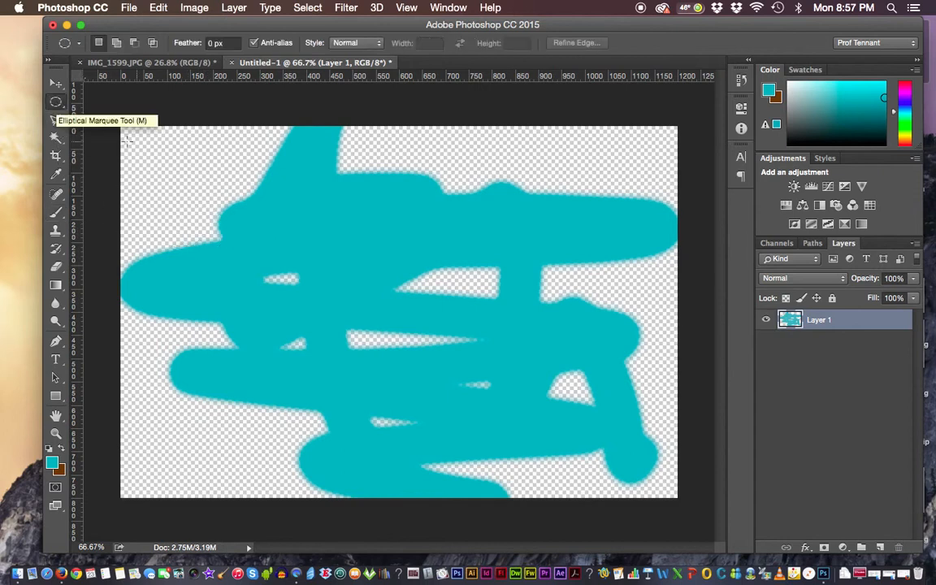
drag(276, 199, 536, 453)
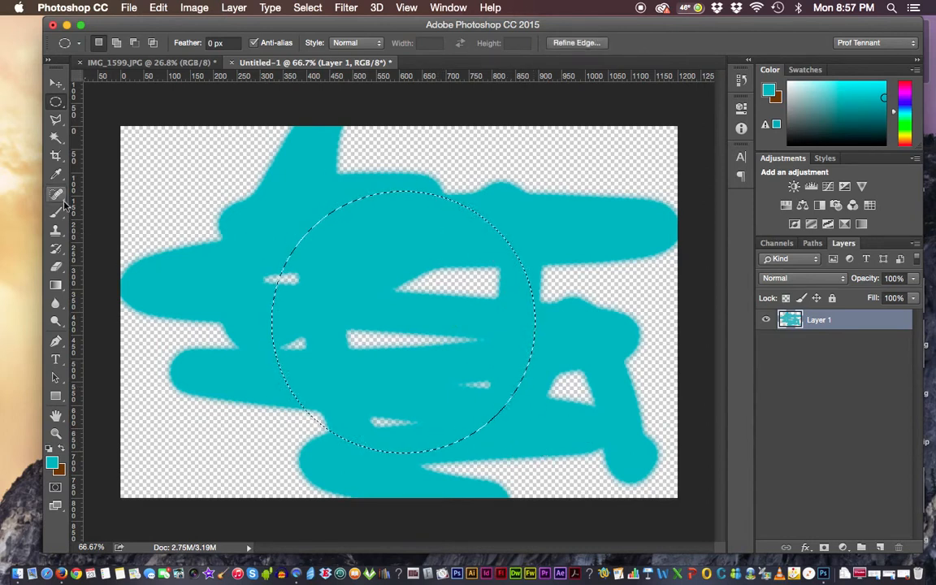
Set the foreground colour to dark blue #122851
click(54, 464)
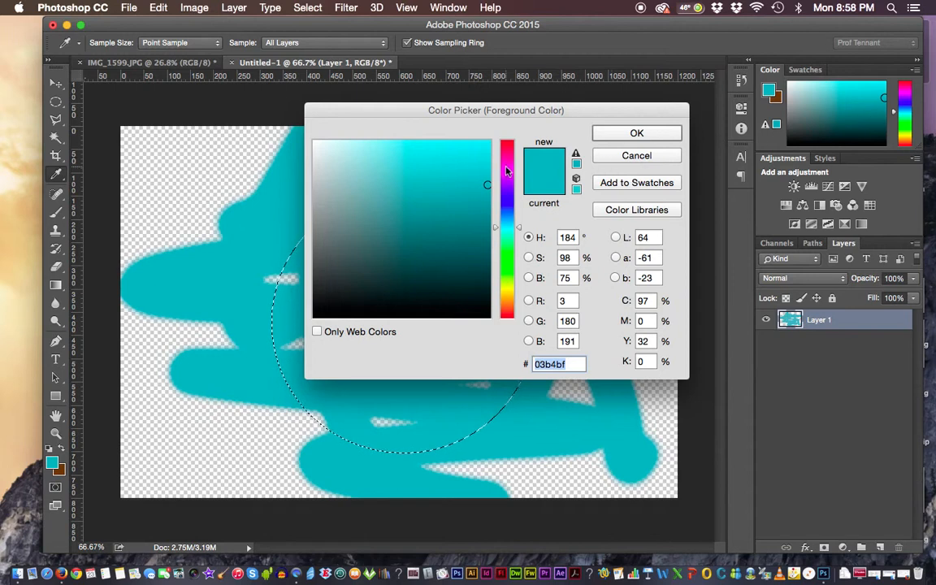
mouse_move(486, 184)
mouse_down()
mouse_move(412, 211)
mouse_move(370, 253)
mouse_move(394, 252)
mouse_up()
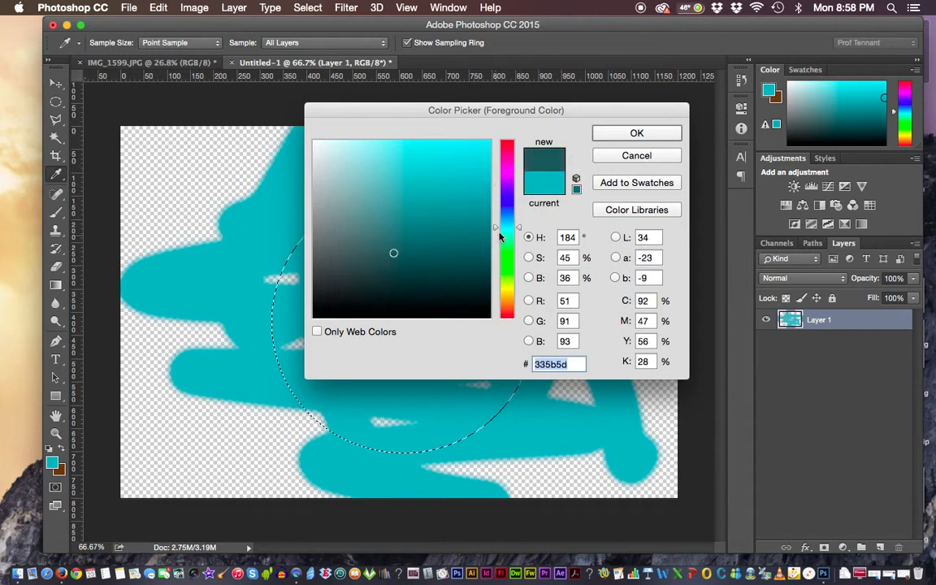
drag(505, 227, 517, 212)
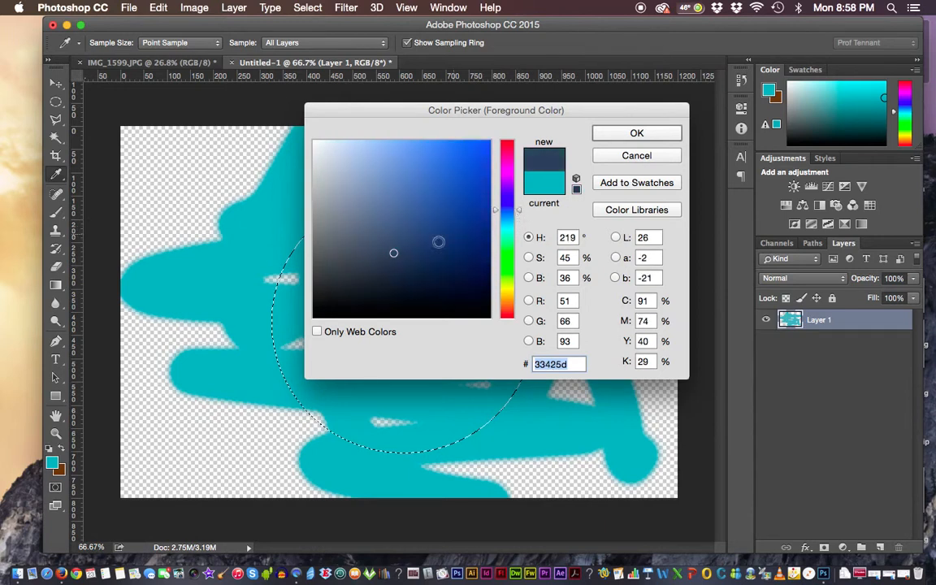
drag(394, 253, 451, 260)
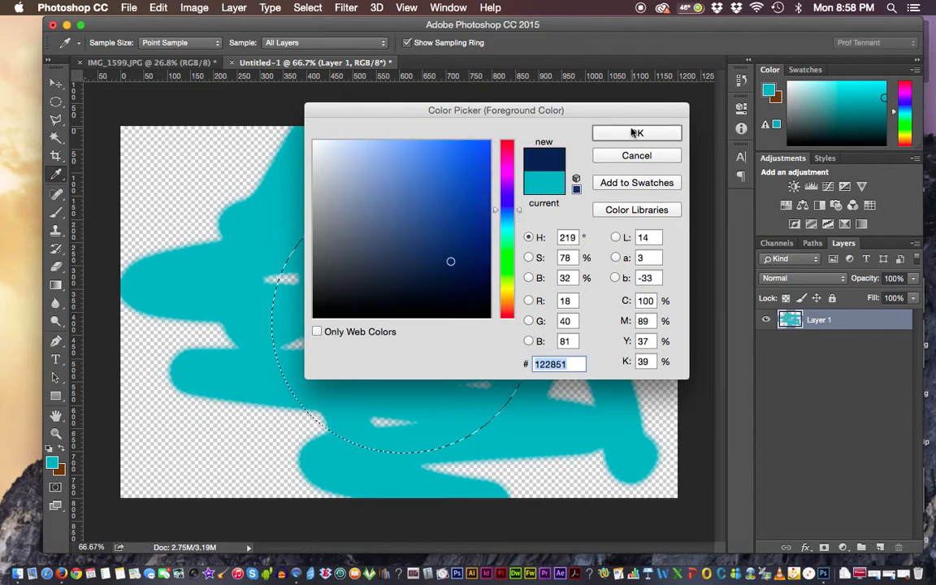
click(635, 132)
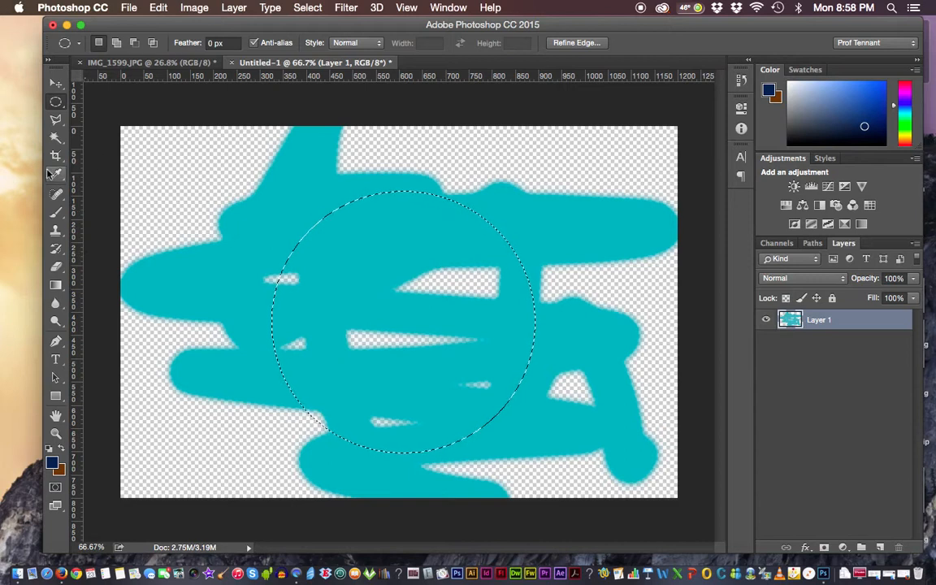
Brush dark blue strokes inside the circular selection and erase thin 13 px lines across them
click(56, 212)
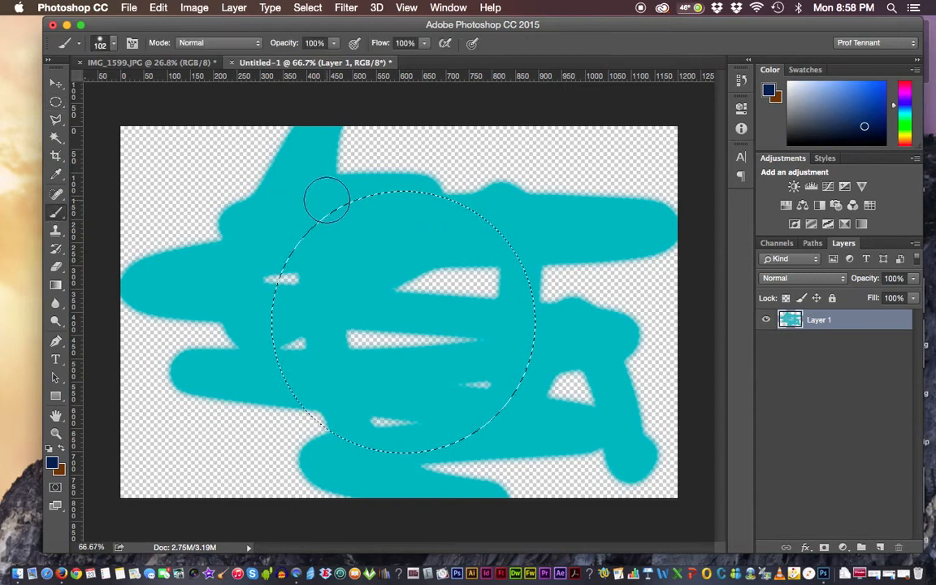
mouse_move(325, 200)
mouse_down()
mouse_move(446, 265)
mouse_move(507, 253)
mouse_up()
mouse_move(240, 319)
mouse_down()
mouse_move(475, 275)
mouse_move(339, 303)
mouse_move(525, 295)
mouse_move(507, 400)
mouse_up()
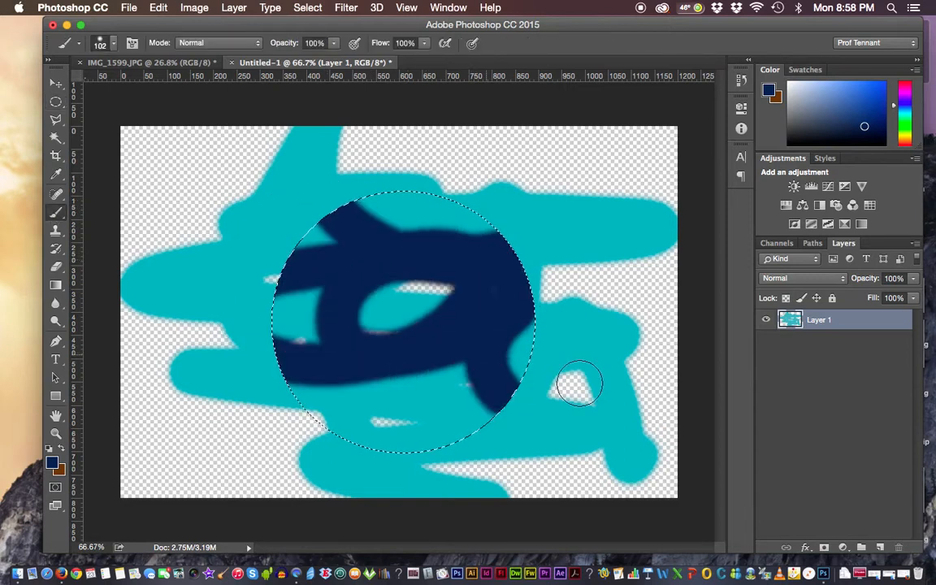
mouse_move(316, 262)
mouse_down()
mouse_move(412, 231)
mouse_move(437, 277)
mouse_move(432, 318)
mouse_move(395, 312)
mouse_move(471, 366)
mouse_up()
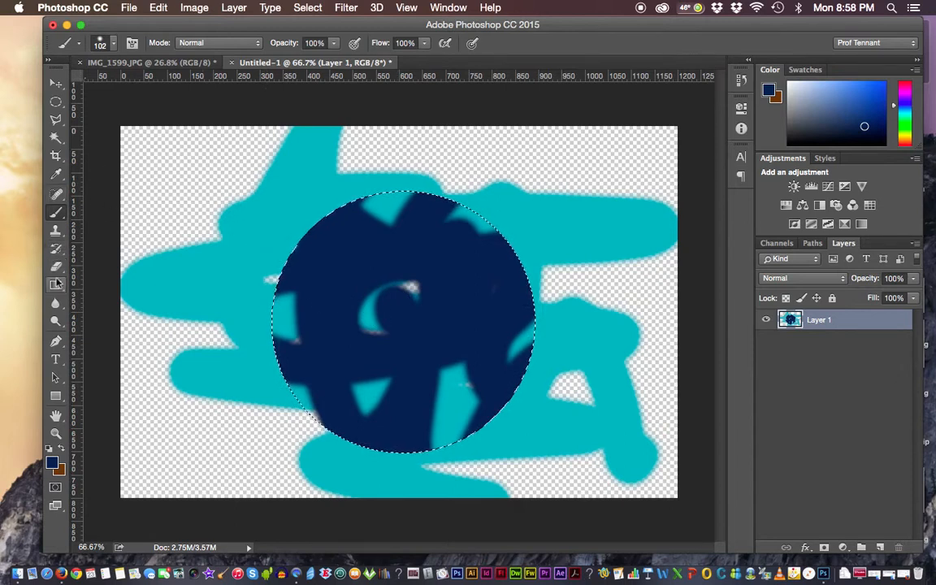
click(55, 267)
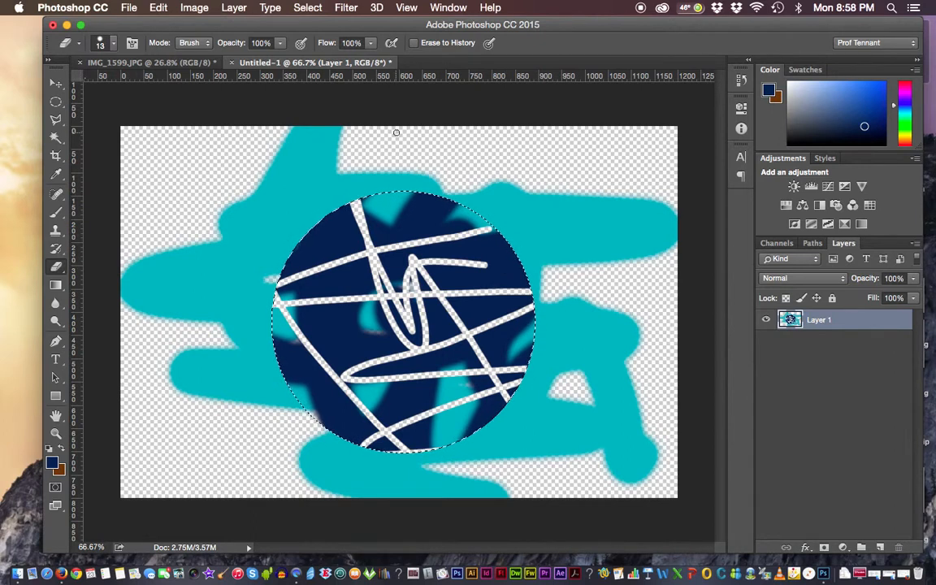
Fill the circular selection with the foreground colour in Normal mode at 100% opacity
click(159, 8)
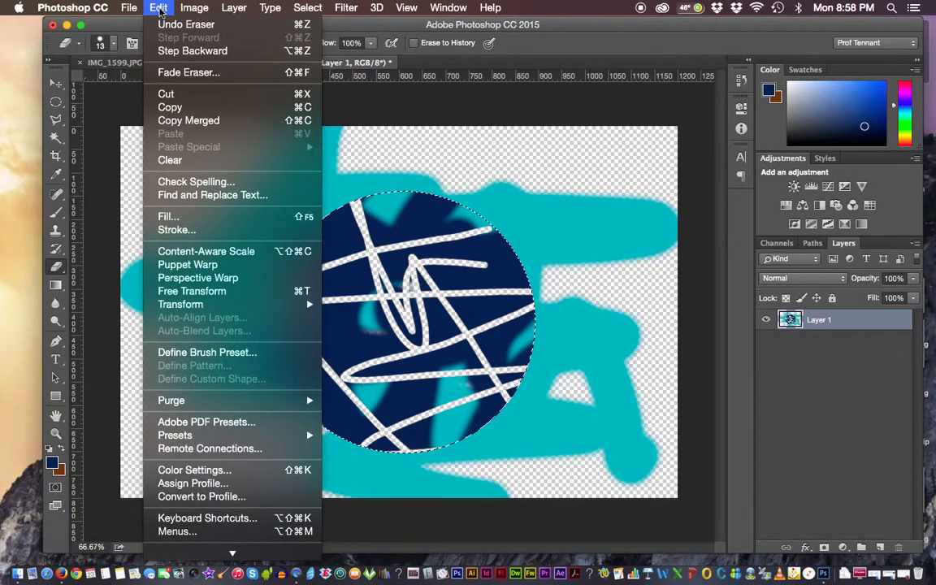
click(168, 219)
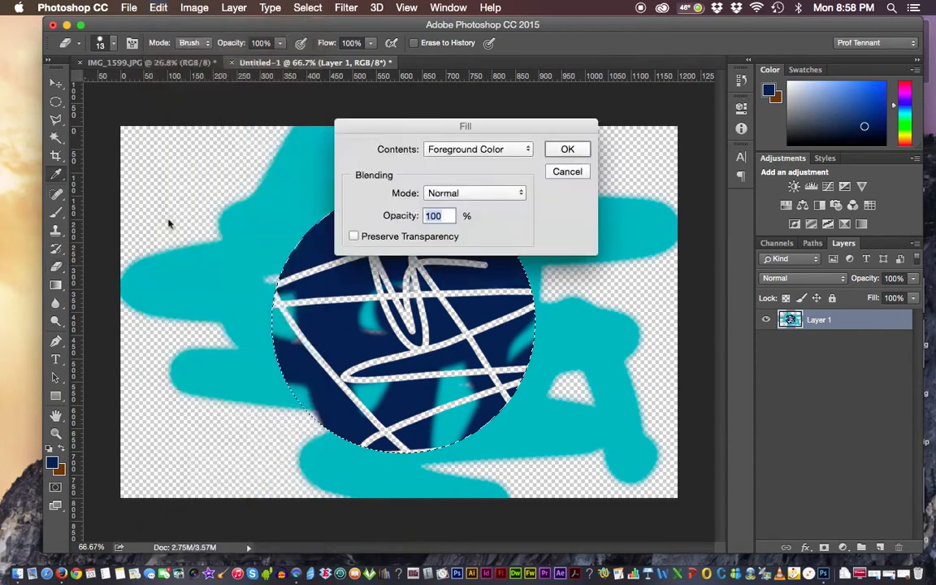
click(468, 151)
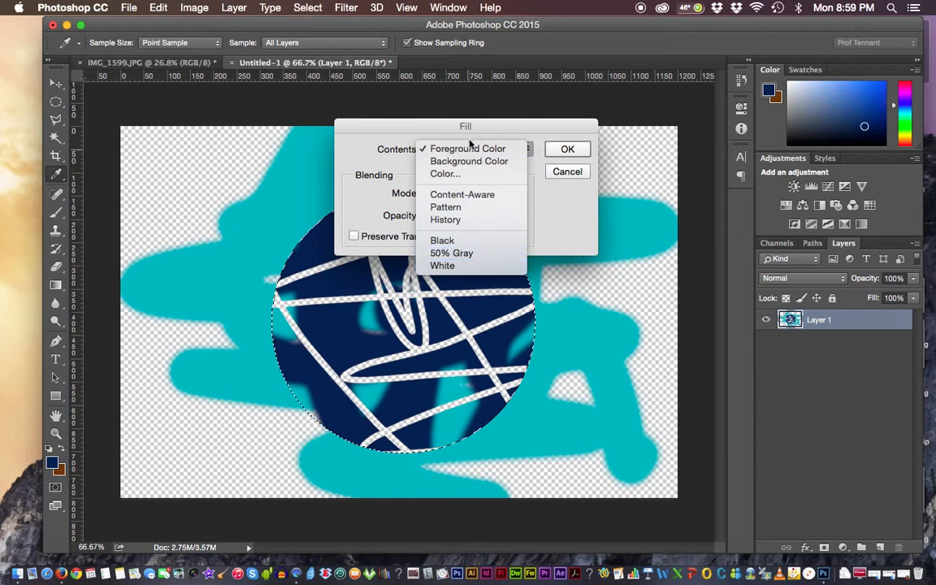
click(414, 108)
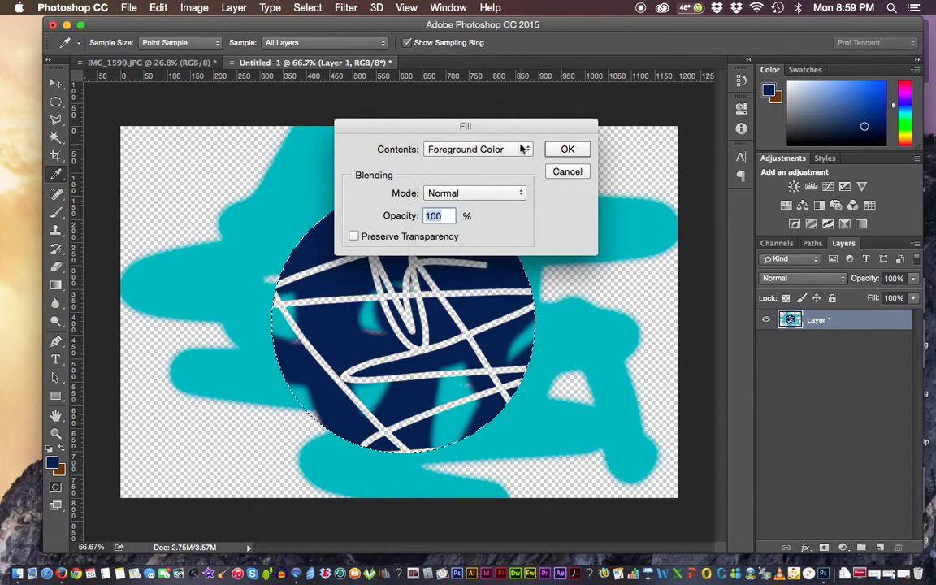
click(566, 151)
key(e)
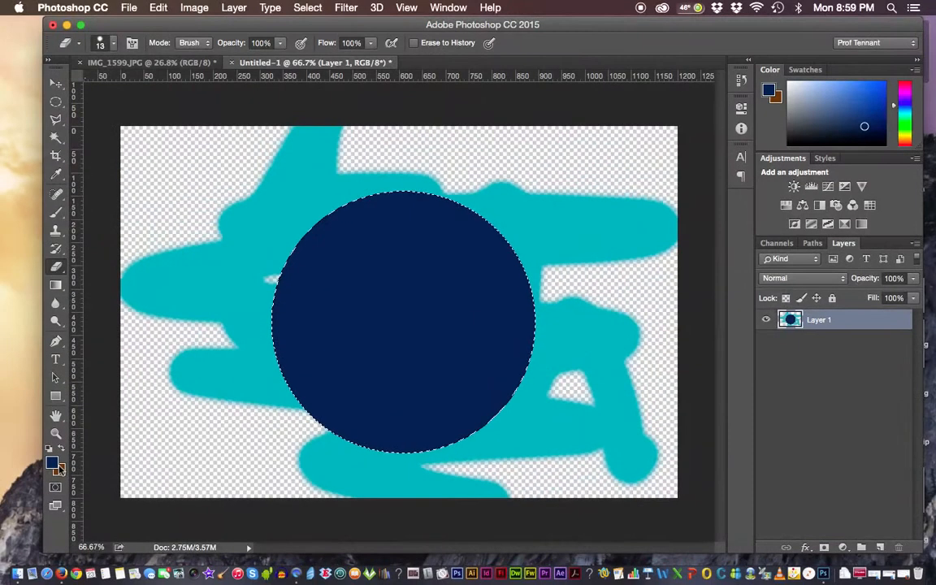
Set the background colour to green #2fa17d
click(60, 470)
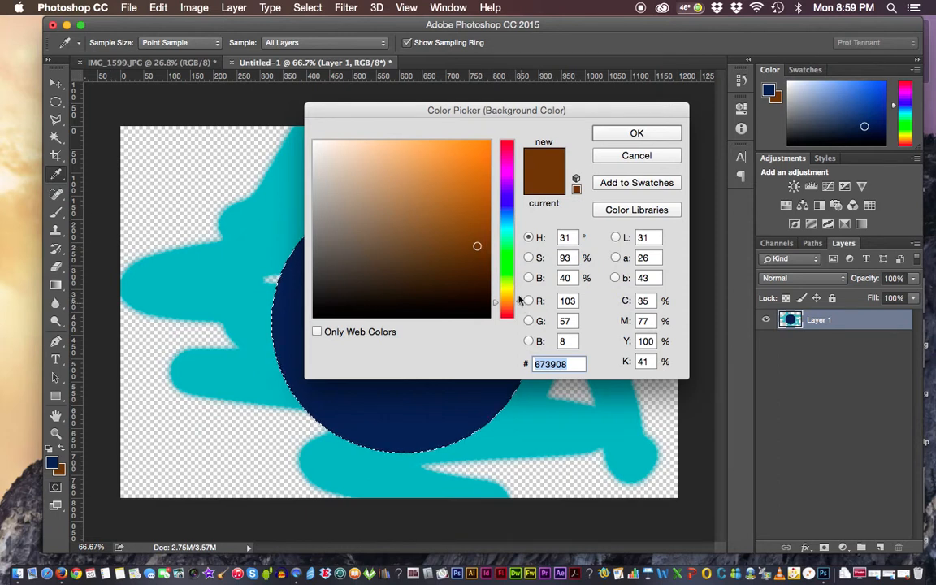
click(507, 265)
mouse_move(517, 244)
mouse_down()
mouse_move(458, 205)
mouse_move(438, 206)
mouse_up()
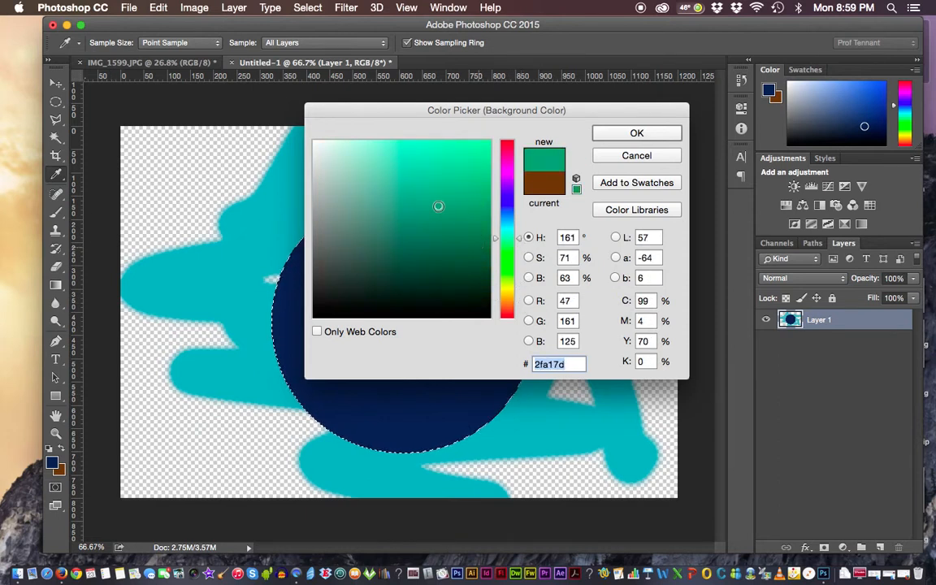
click(636, 133)
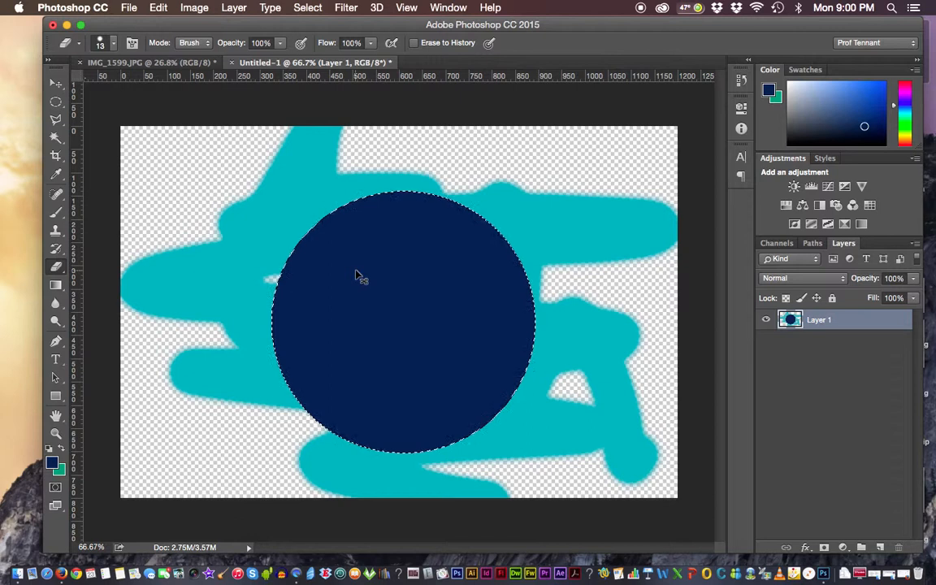
Fill the circular selection with the green background colour and refill it with the dark blue foreground colour
key(super+BackSpace)
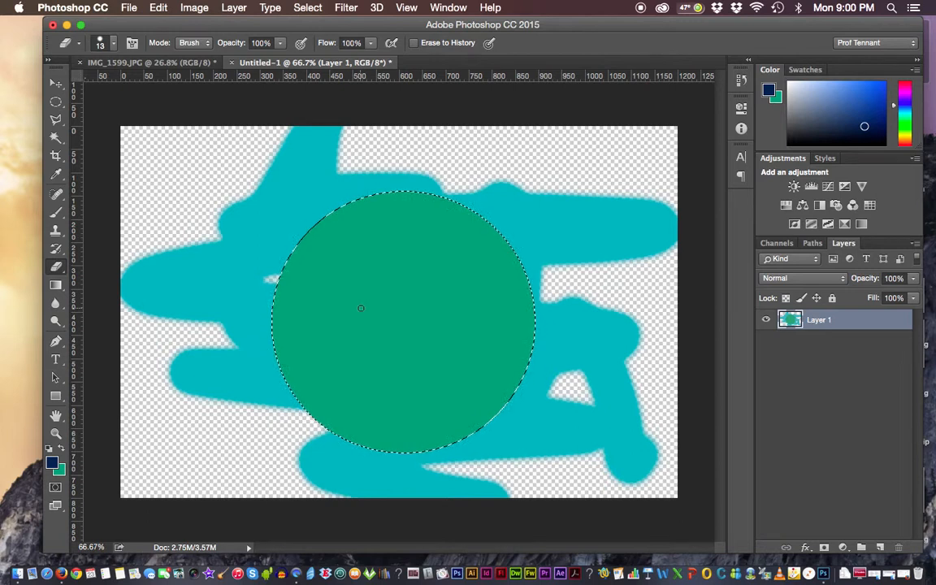
key(alt+BackSpace)
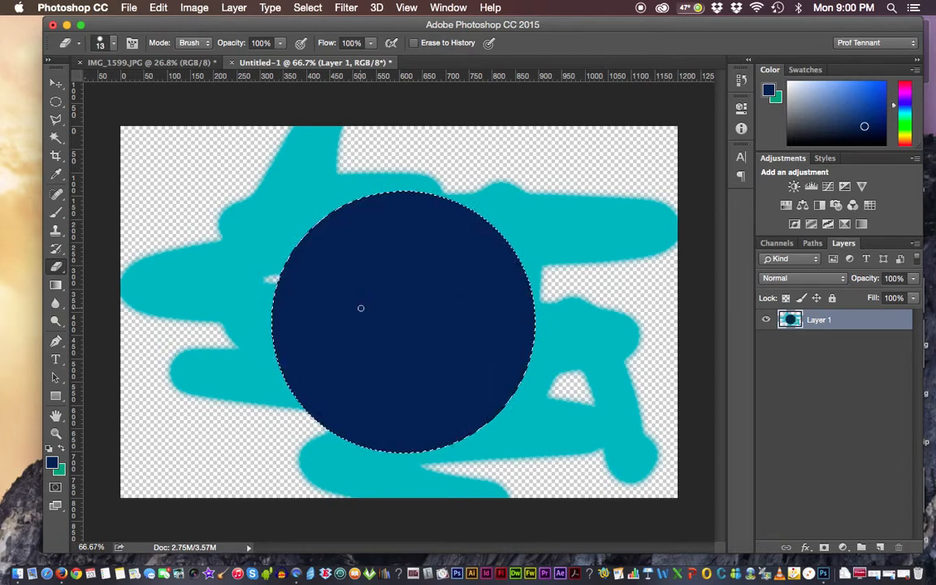